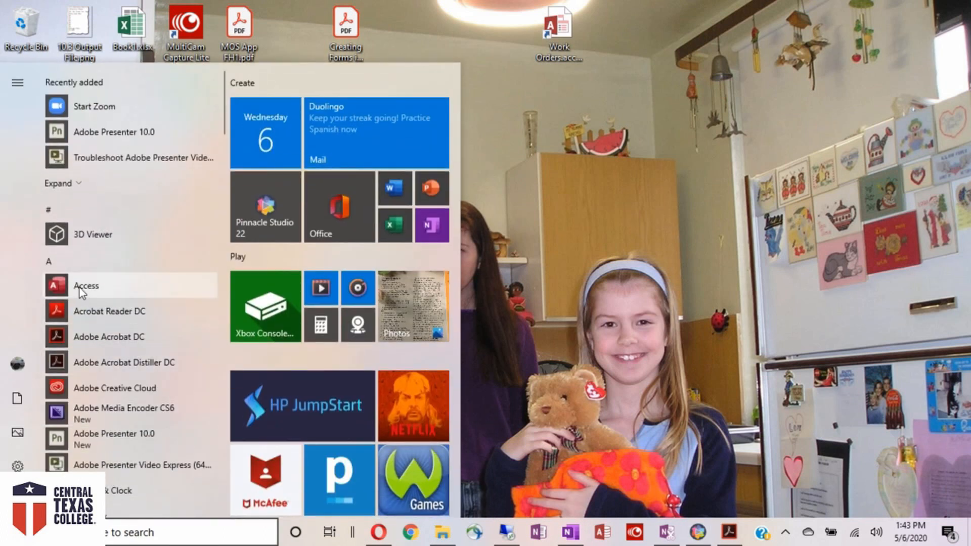
# - Open Access from the desktop and maximize its start window
pyautogui.click(605, 272)
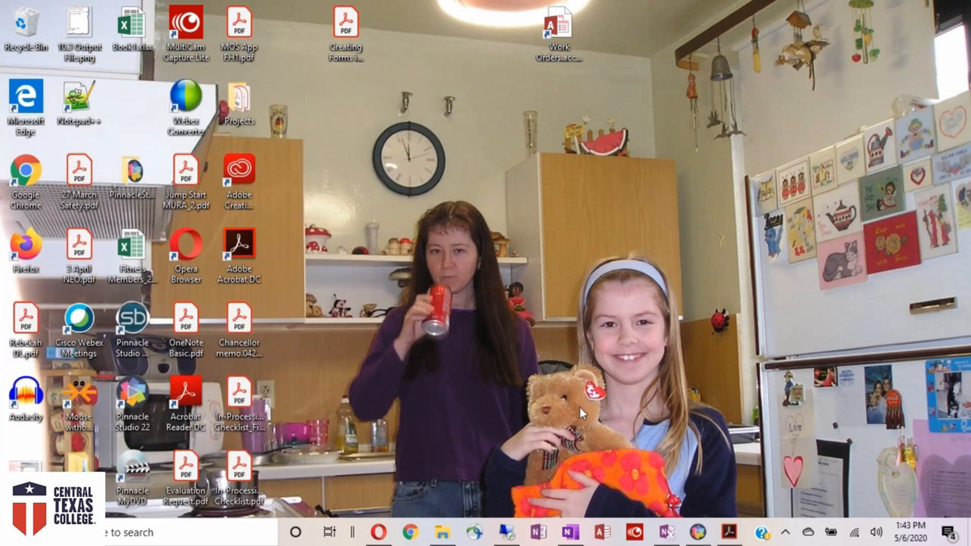
pyautogui.click(605, 536)
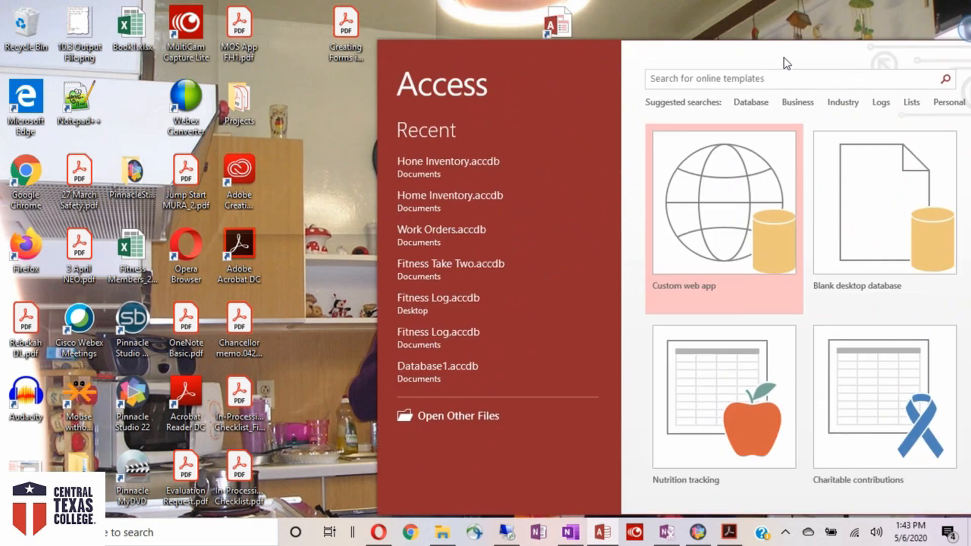
pyautogui.moveTo(786, 60); pyautogui.dragTo(450, 3)
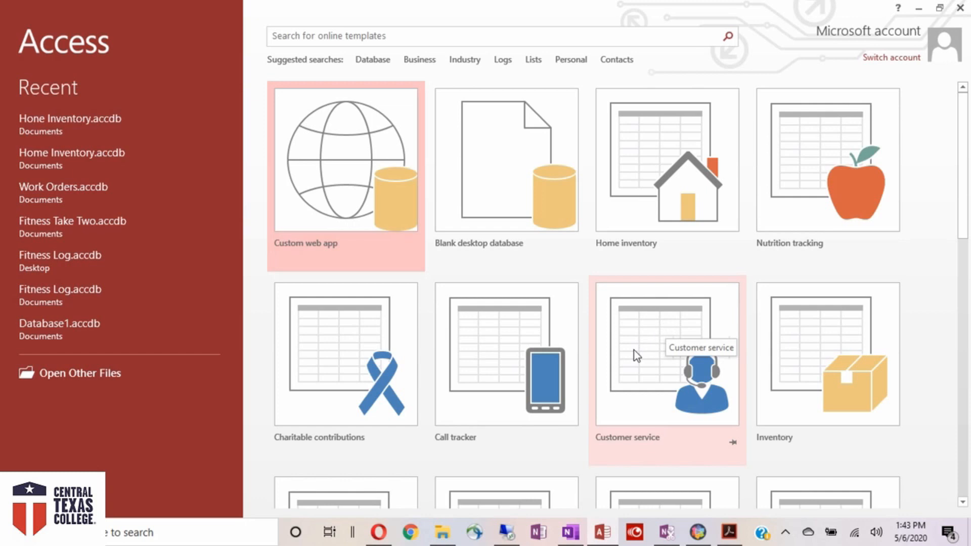
# - Preview the Call tracker template and the Blank desktop database option, closing each preview without creating a file
pyautogui.click(508, 360)
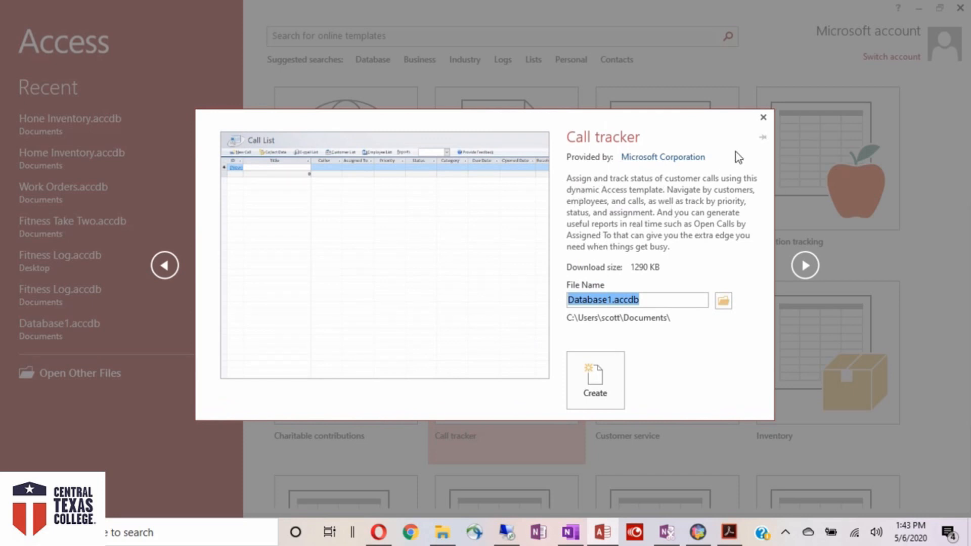
pyautogui.click(762, 122)
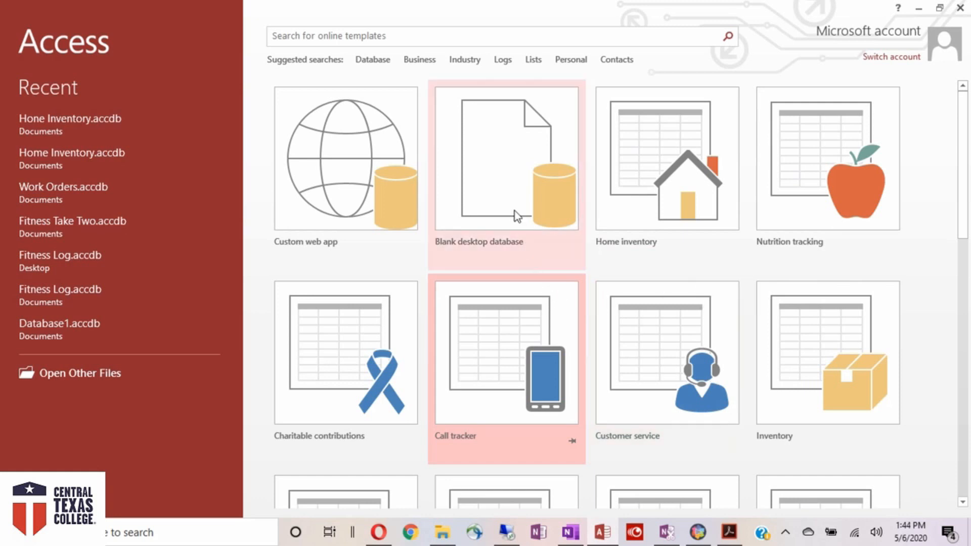
pyautogui.click(499, 174)
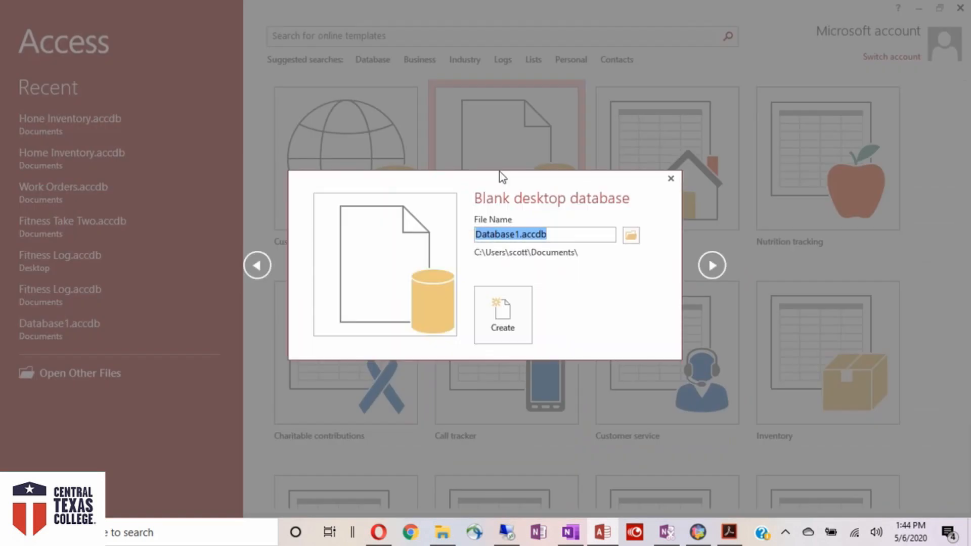
pyautogui.click(671, 179)
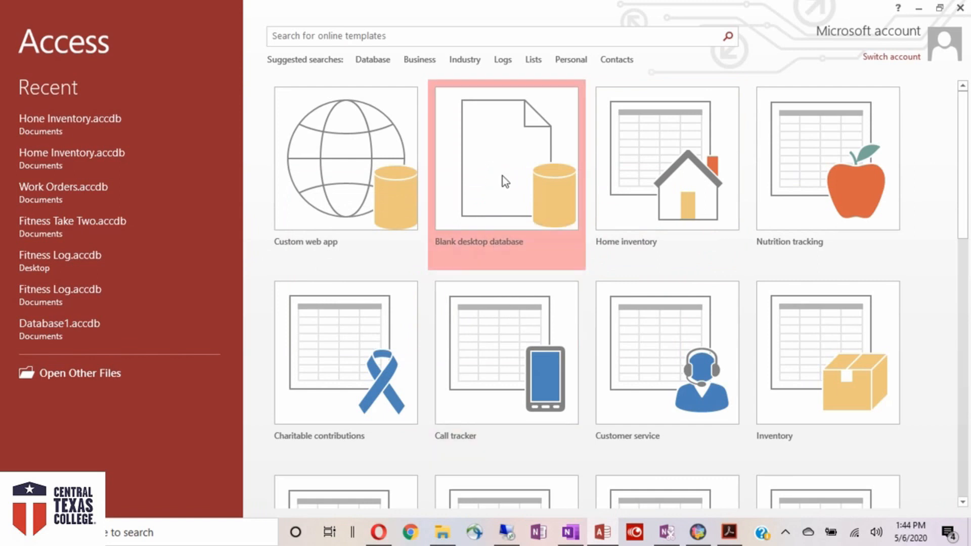
# - Create a blank desktop database with the file name Fitness Tracker
pyautogui.click(502, 177)
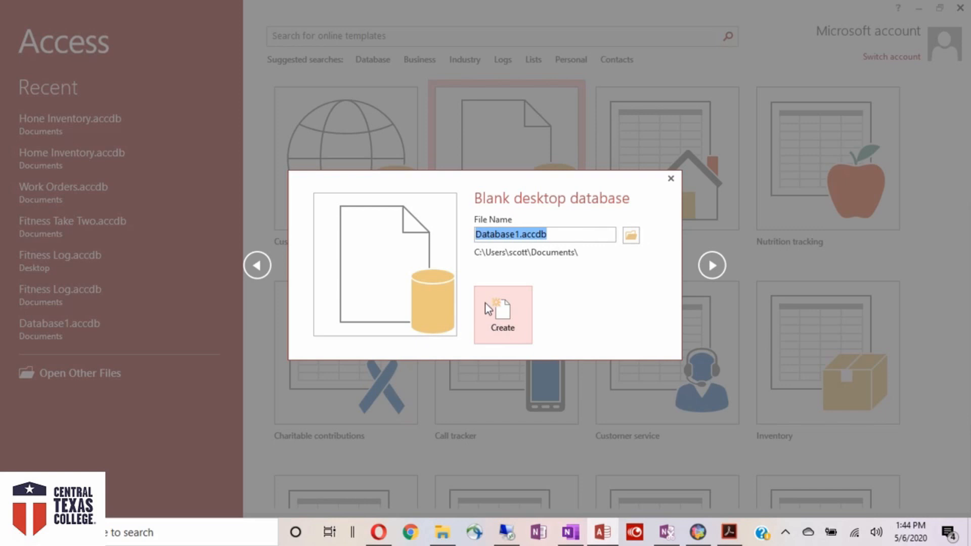
pyautogui.write('Fitne')
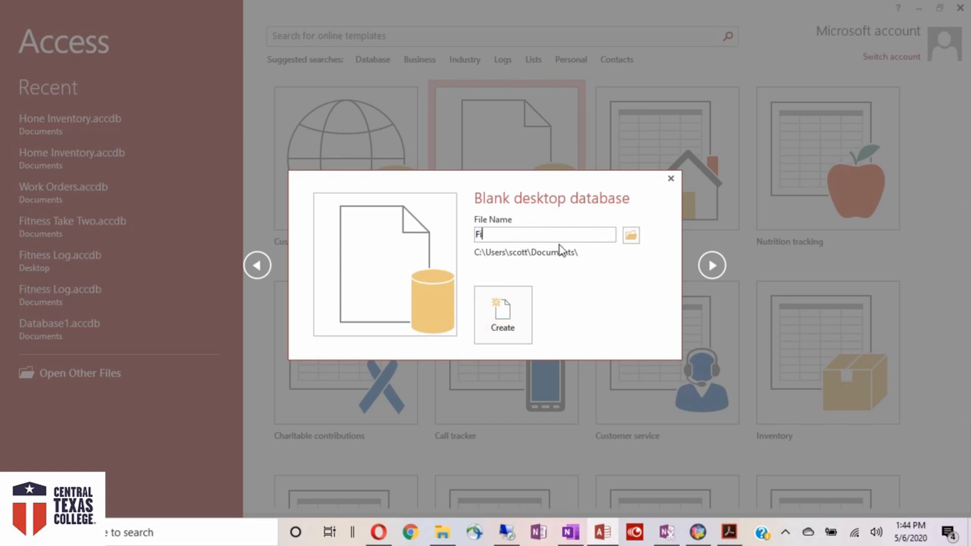
pyautogui.write('ss Tracker')
pyautogui.click(506, 311)
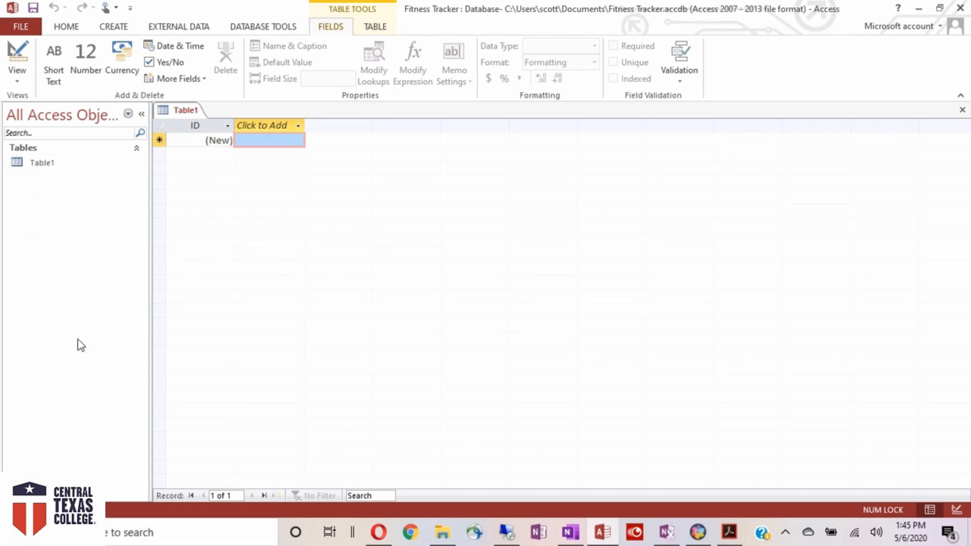
# - Select Table1 in the Navigation Pane, collapse the pane and expand it again
pyautogui.click(44, 165)
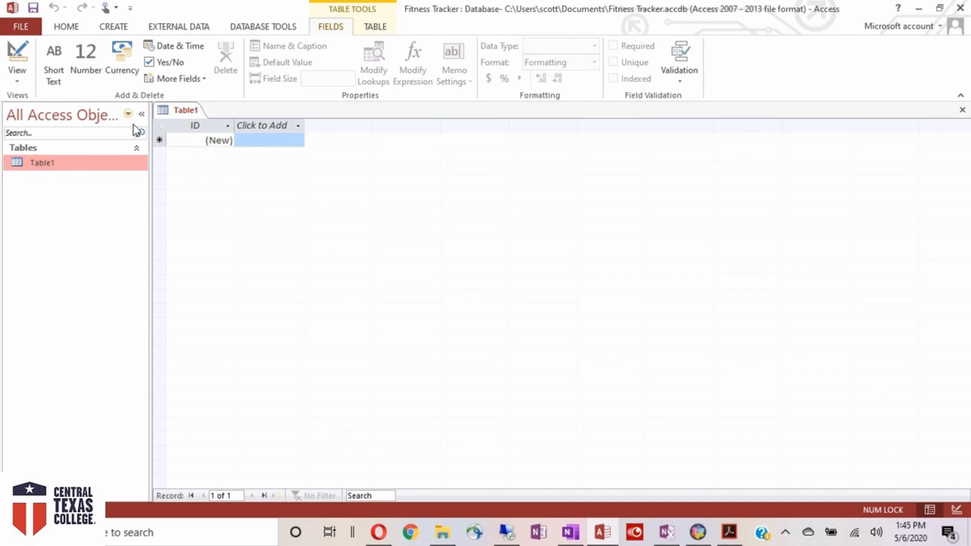
pyautogui.click(142, 116)
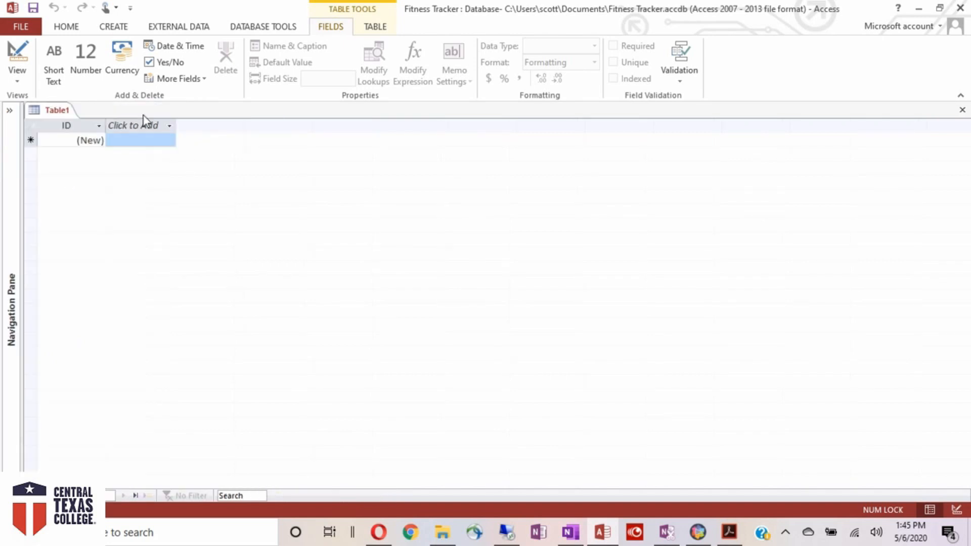
pyautogui.click(10, 114)
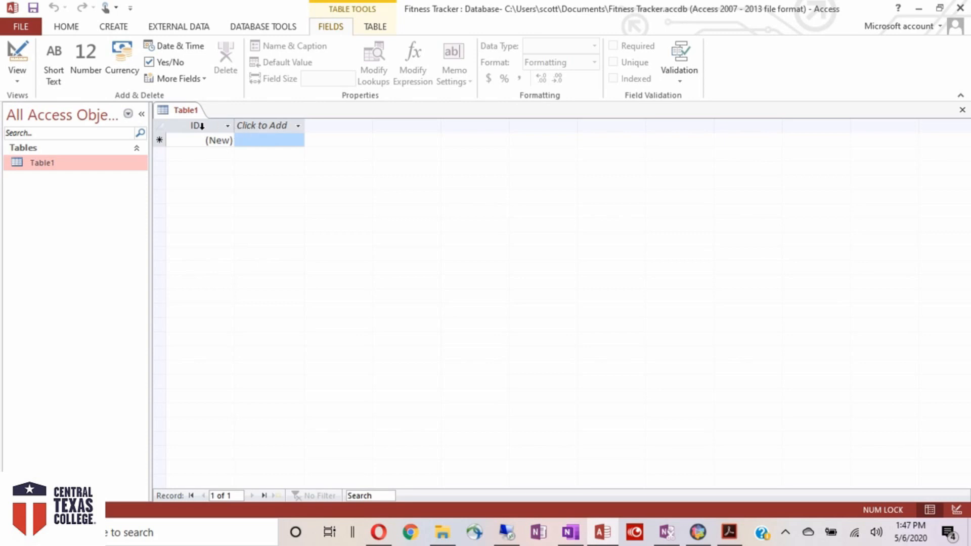
# - Add a Short Text field after the ID field and name it LastName
pyautogui.click(260, 126)
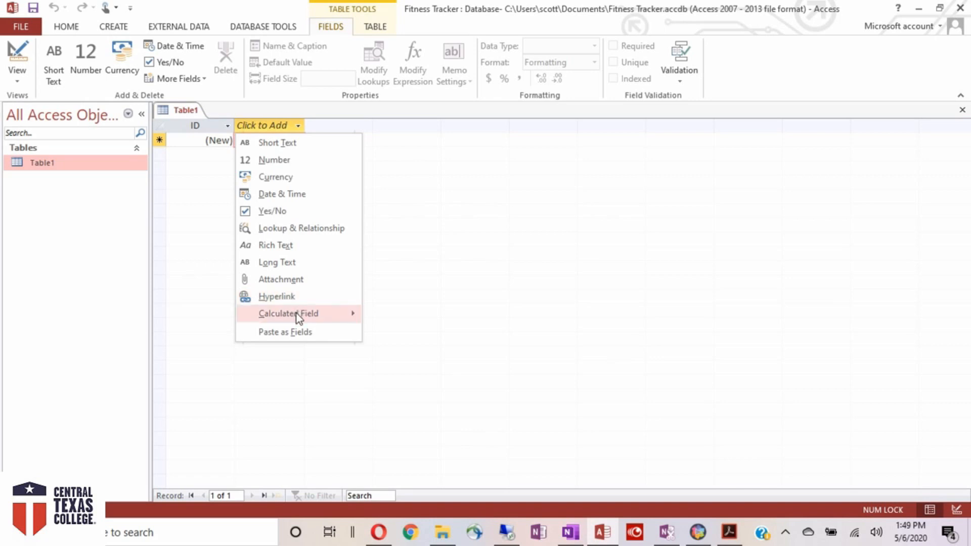
pyautogui.moveTo(297, 313)
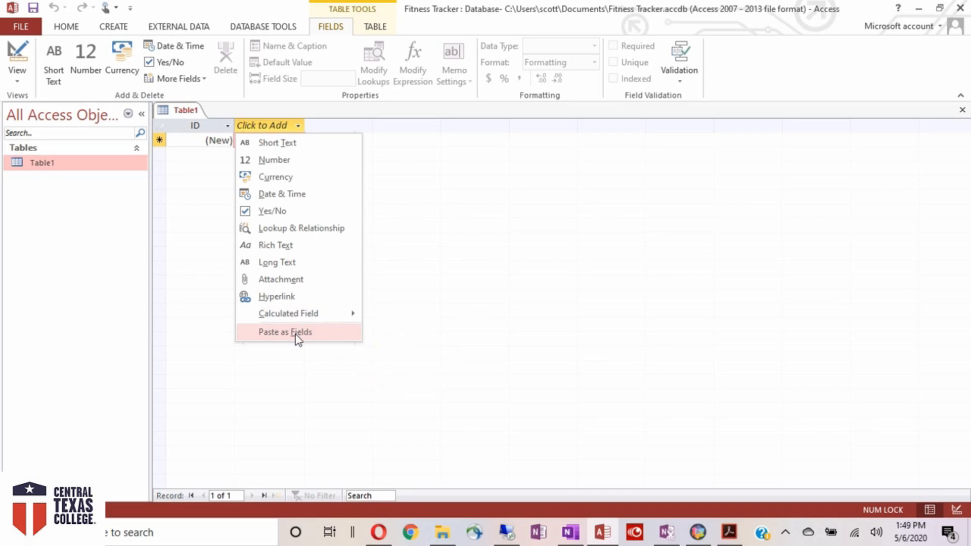
pyautogui.click(271, 143)
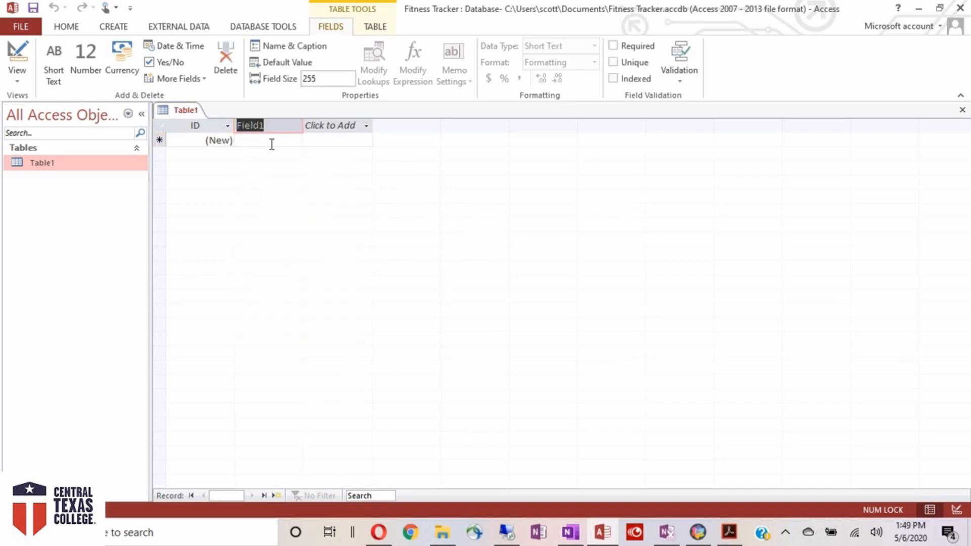
pyautogui.write('LastName')
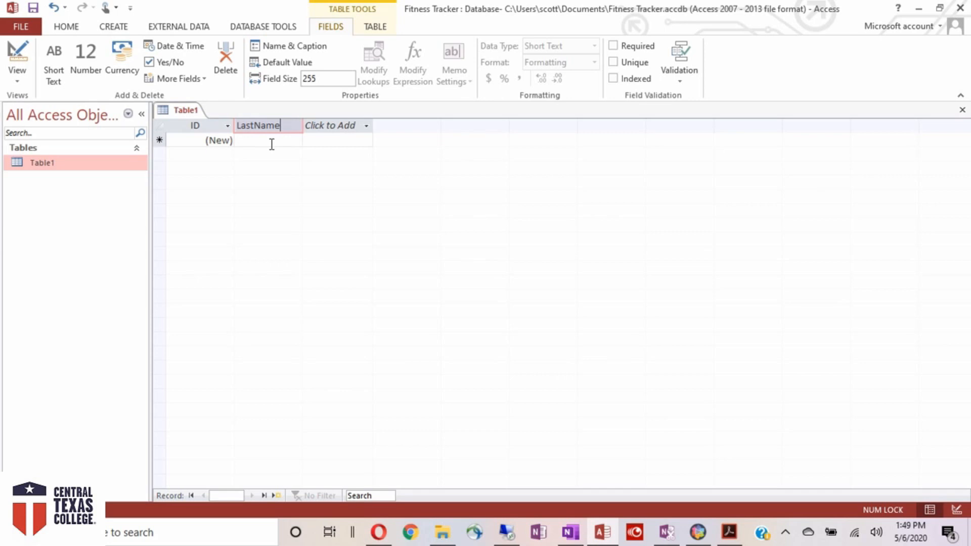
# - Try alternative spellings of the new field's name, such as lastName and one with an underscore, and restore LastName
pyautogui.press('BackSpace')
pyautogui.press('BackSpace')
pyautogui.press('BackSpace')
pyautogui.press('BackSpace')
pyautogui.press('BackSpace')
pyautogui.press('BackSpace')
pyautogui.press('BackSpace')
pyautogui.write('lastName')
pyautogui.press('BackSpace')
pyautogui.press('BackSpace')
pyautogui.press('BackSpace')
pyautogui.press('BackSpace')
pyautogui.press('BackSpace')
pyautogui.press('BackSpace')
pyautogui.press('BackSpace')
pyautogui.press('BackSpace')
pyautogui.write('LastName')
pyautogui.press('BackSpace')
pyautogui.press('BackSpace')
pyautogui.press('BackSpace')
pyautogui.write('ame')
pyautogui.press('Left')
pyautogui.press('Left')
pyautogui.press('Left')
pyautogui.press('Left')
pyautogui.press('BackSpace')
pyautogui.write('_')
pyautogui.press('BackSpace')
# - Confirm the LastName field name and add a Short Text field named FirstName after it
pyautogui.press('Return')
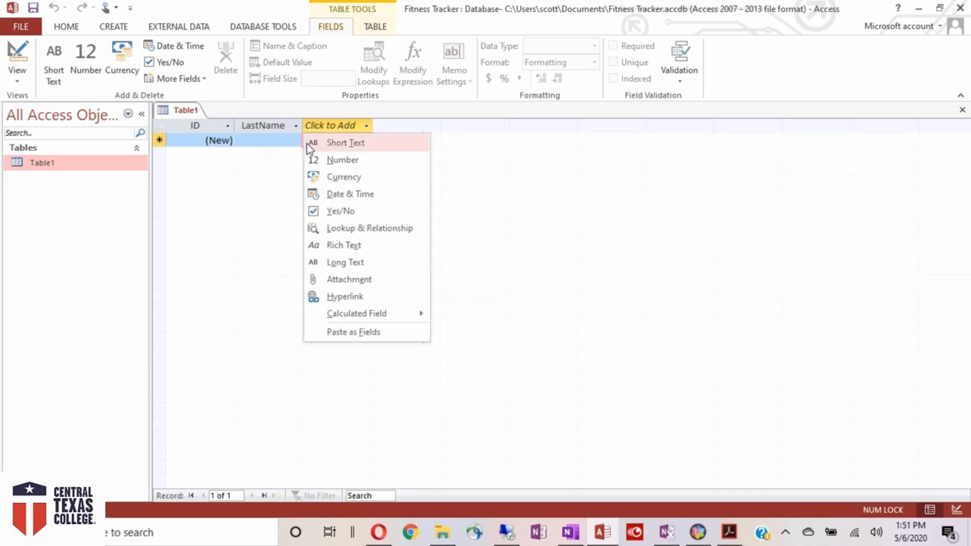
pyautogui.click(334, 146)
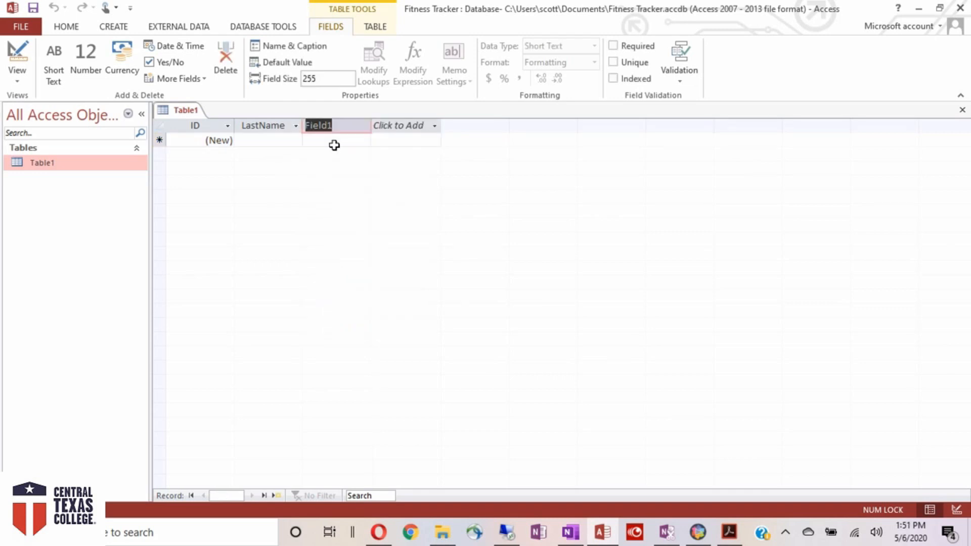
pyautogui.write('Las')
pyautogui.press('BackSpace')
pyautogui.press('BackSpace')
pyautogui.press('BackSpace')
pyautogui.write('FirstName')
pyautogui.press('Return')
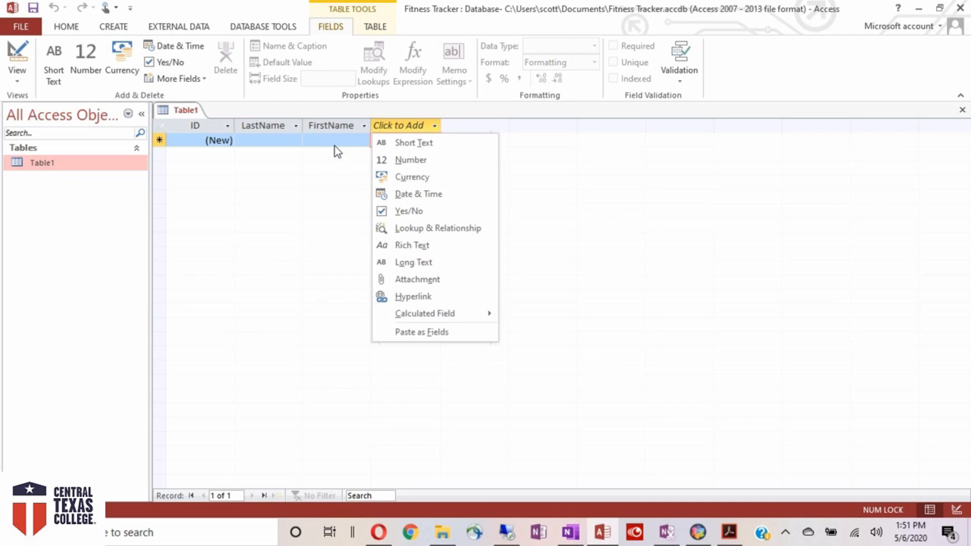
# - Add two Short Text fields named Department and PhoneNumber after the FirstName field
pyautogui.click(389, 143)
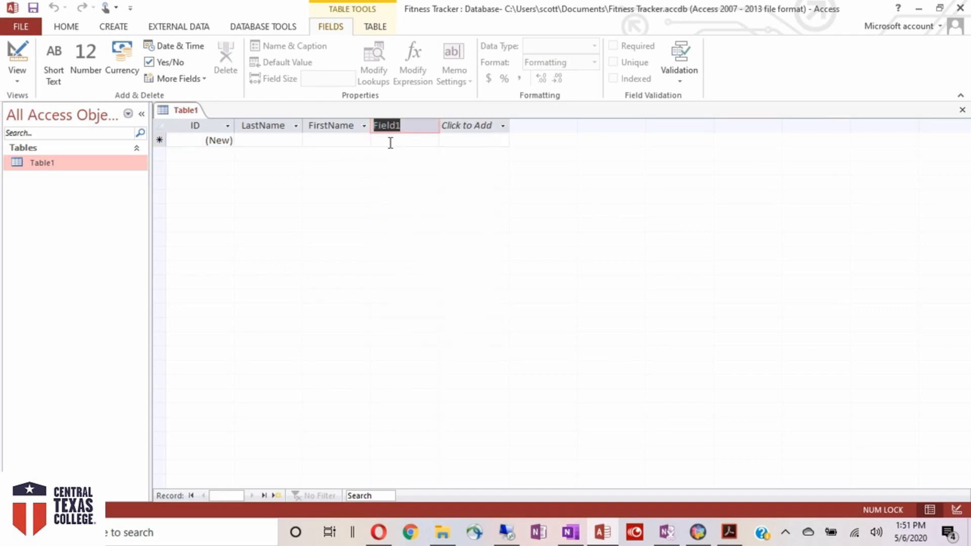
pyautogui.write('Department')
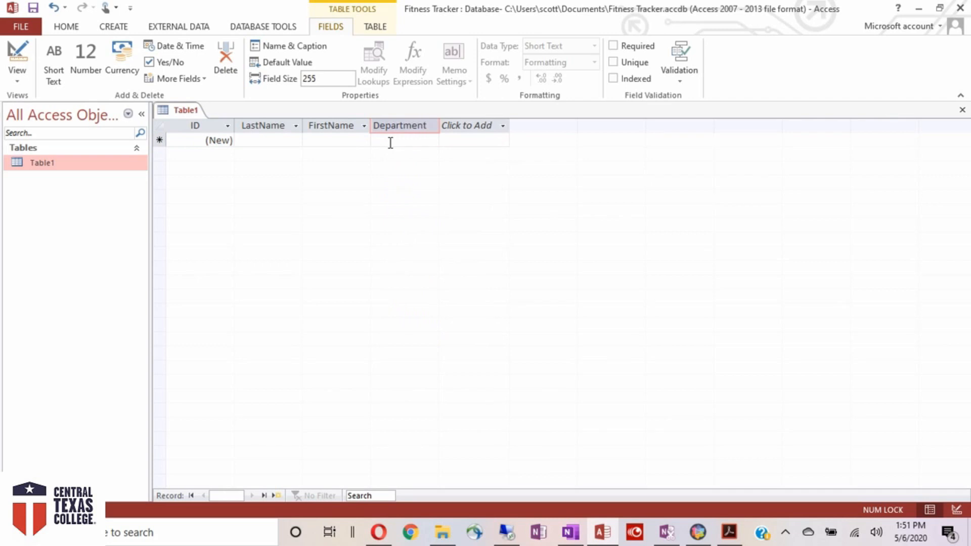
pyautogui.press('Return')
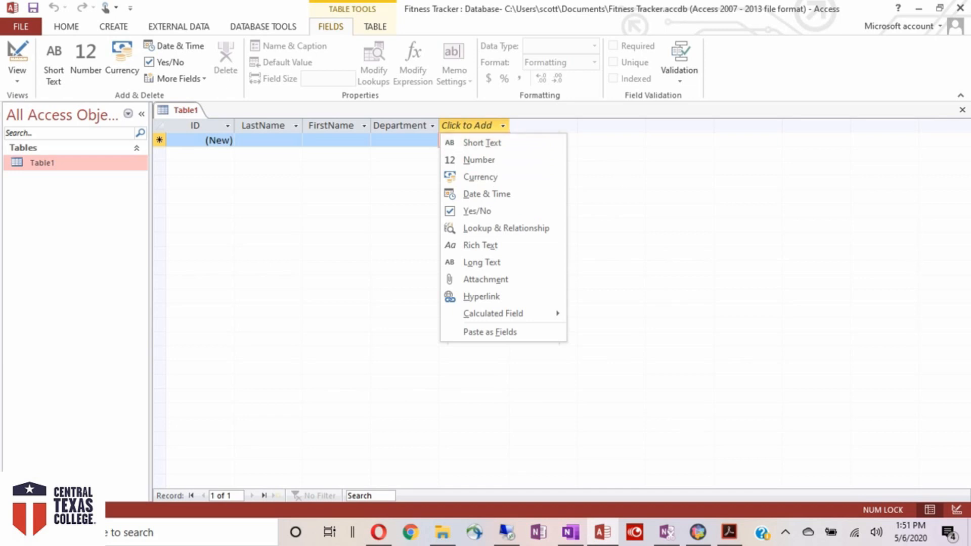
pyautogui.click(487, 147)
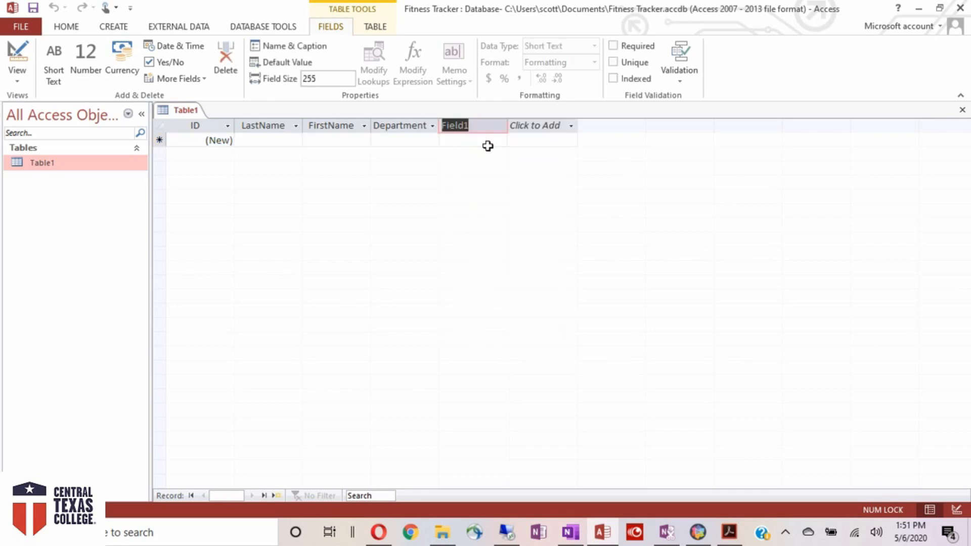
pyautogui.write('PhoneNumber')
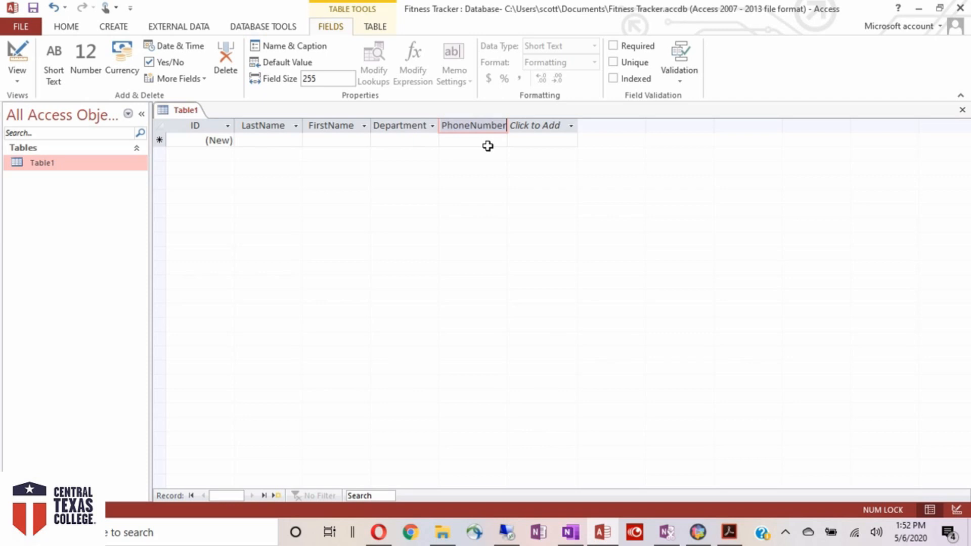
pyautogui.press('Return')
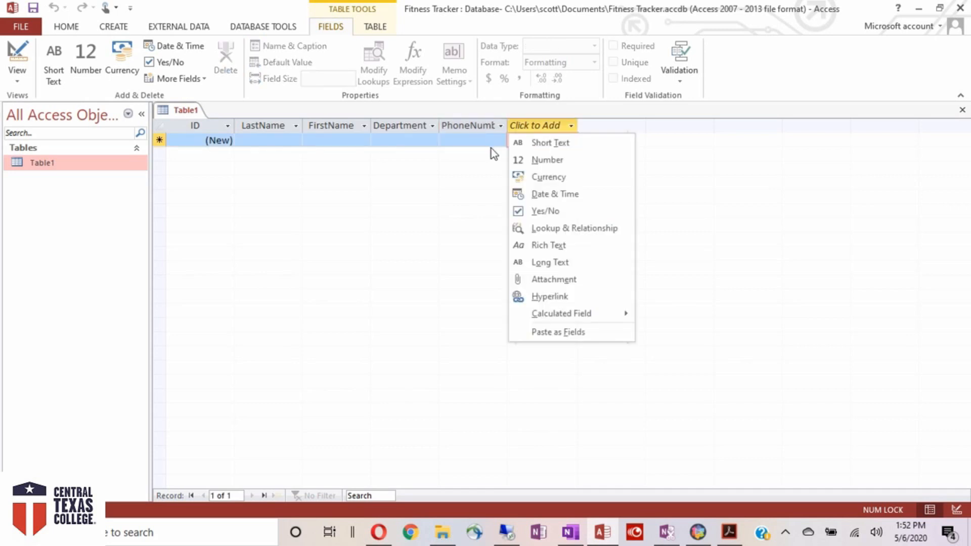
# - Add two Yes/No fields named Male and Female after the PhoneNumber field
pyautogui.click(542, 211)
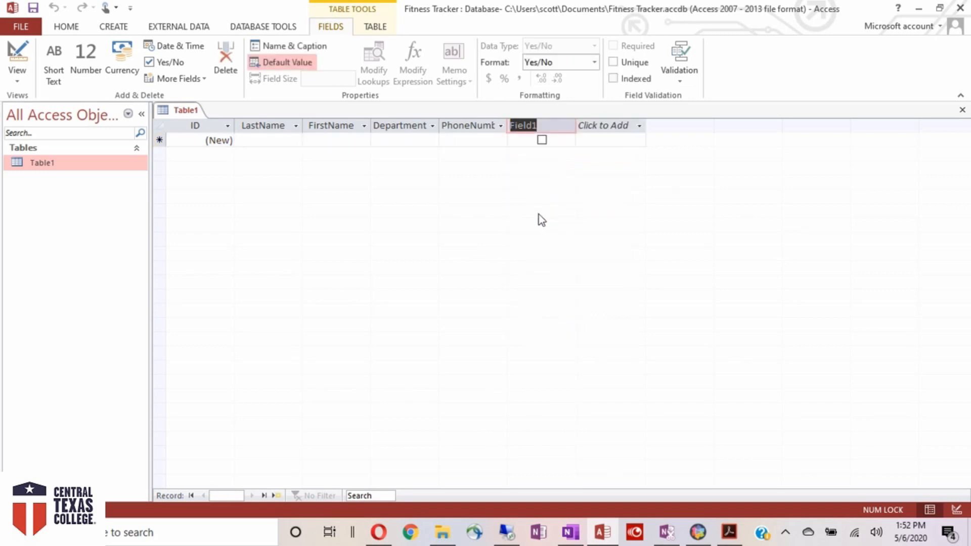
pyautogui.write('Male')
pyautogui.press('Return')
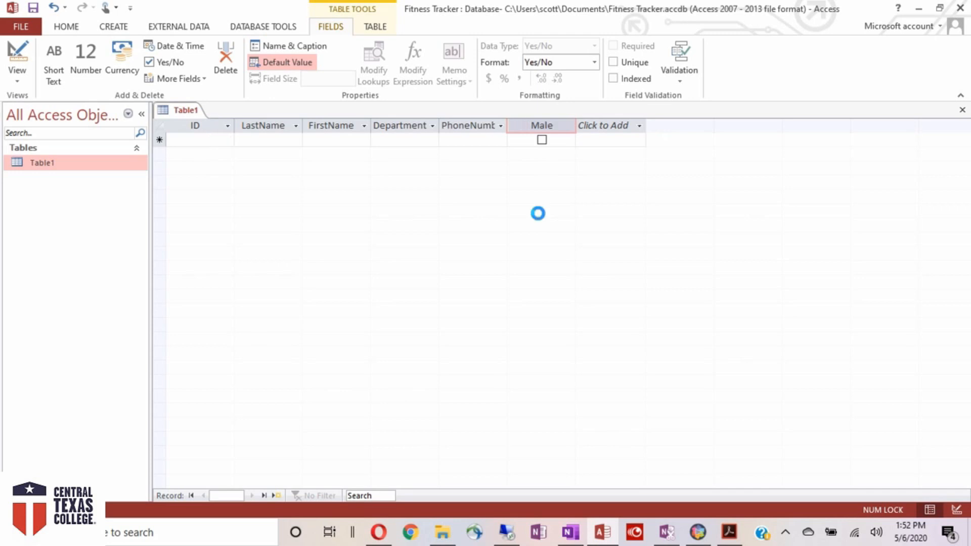
pyautogui.click(598, 216)
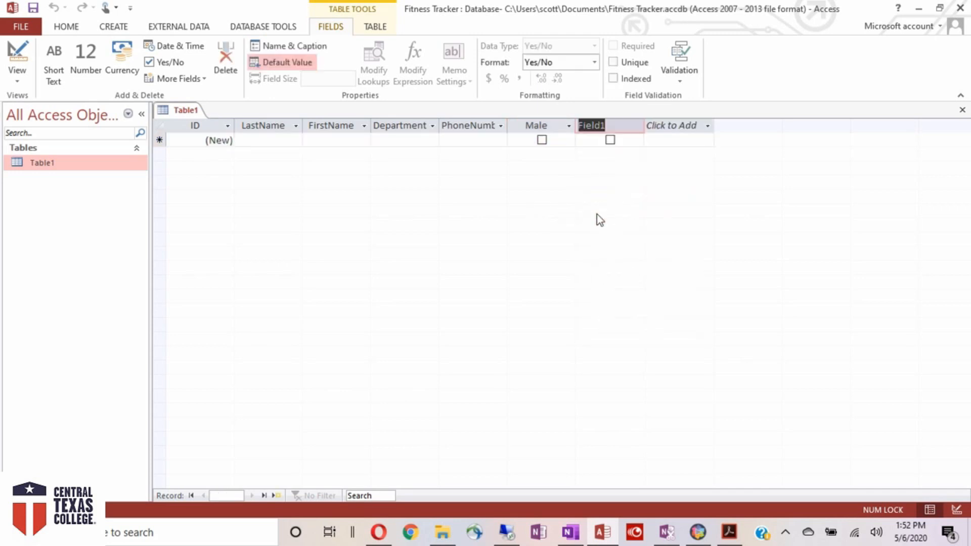
pyautogui.write('Female')
pyautogui.press('Return')
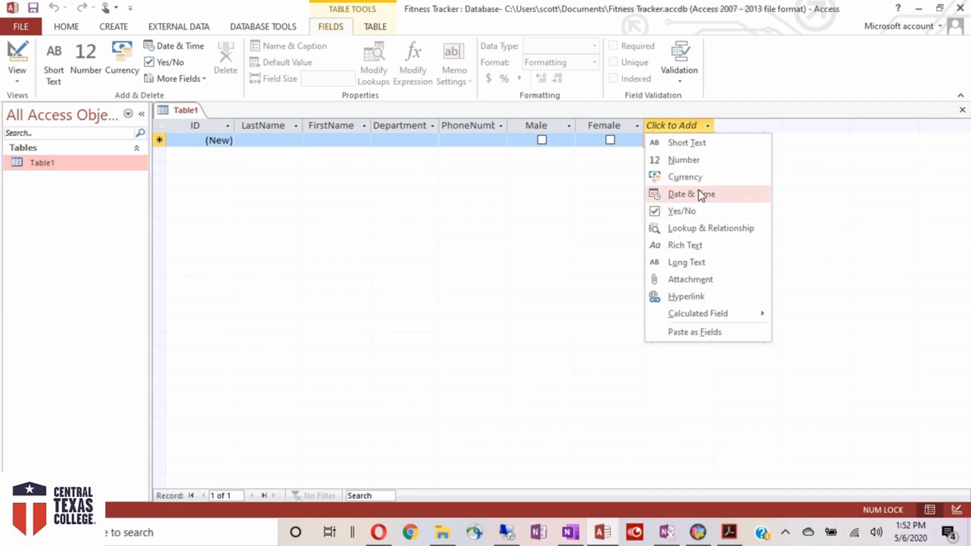
# - Add two Number fields named Height and Weight after the Female field
pyautogui.click(685, 160)
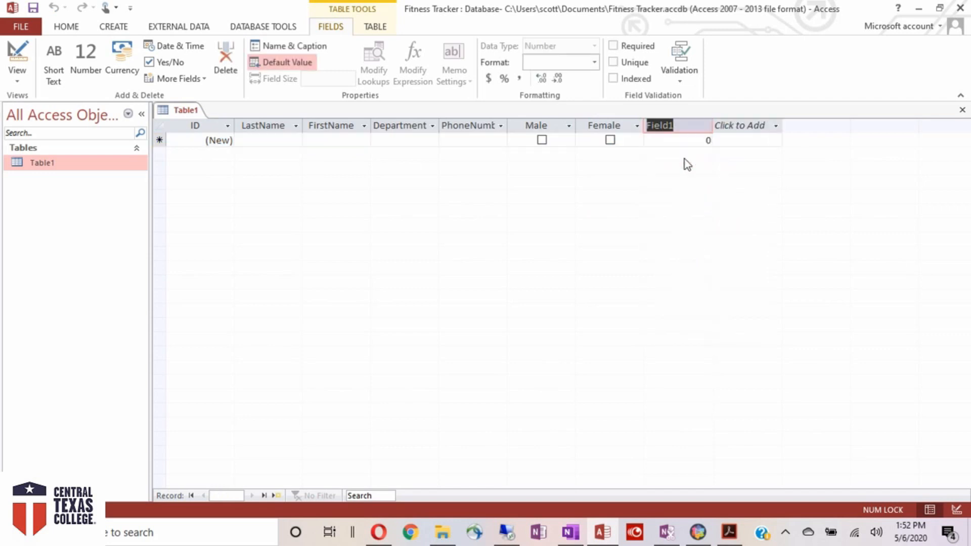
pyautogui.write('Height')
pyautogui.press('Return')
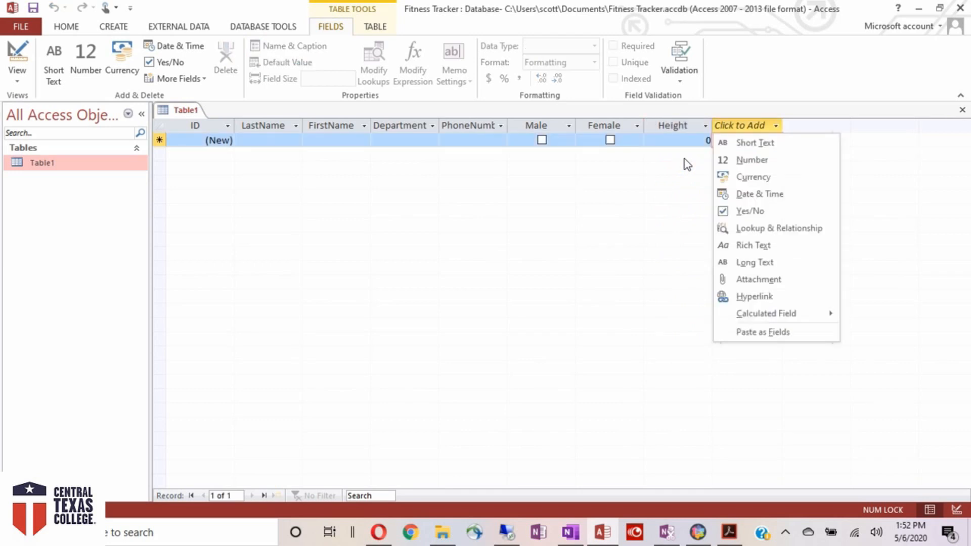
pyautogui.click(745, 162)
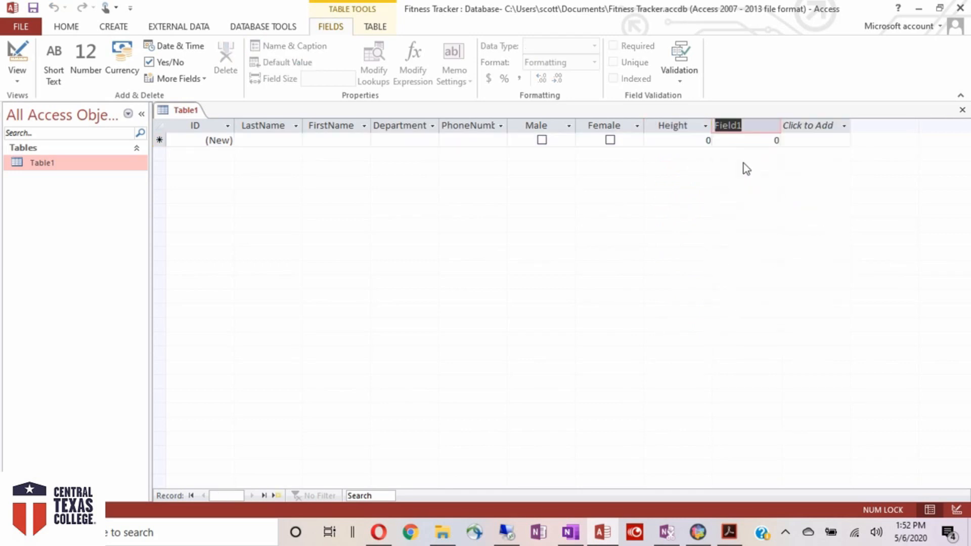
pyautogui.write('Weight')
pyautogui.press('Return')
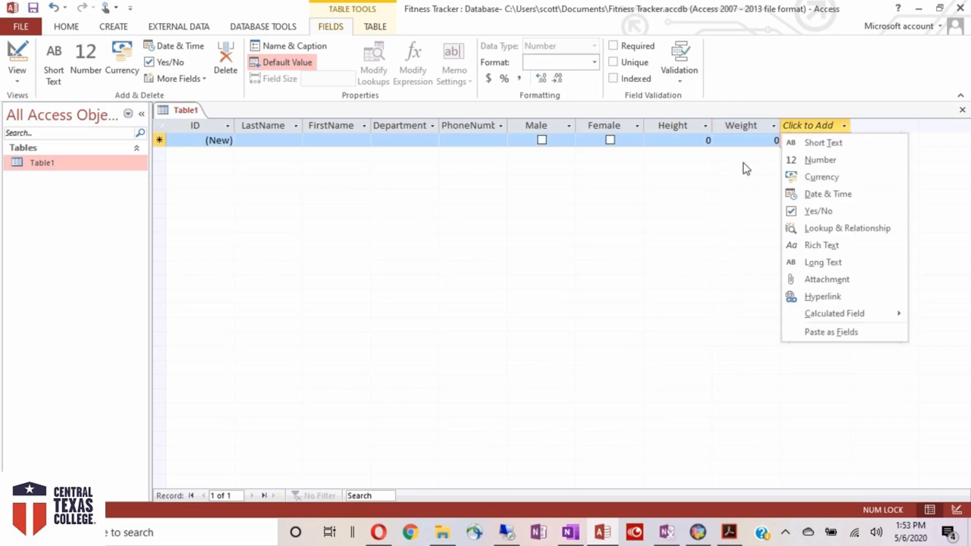
# - Add a Number field named Age and a Date & Time field named MemberDate after the Weight field
pyautogui.click(809, 161)
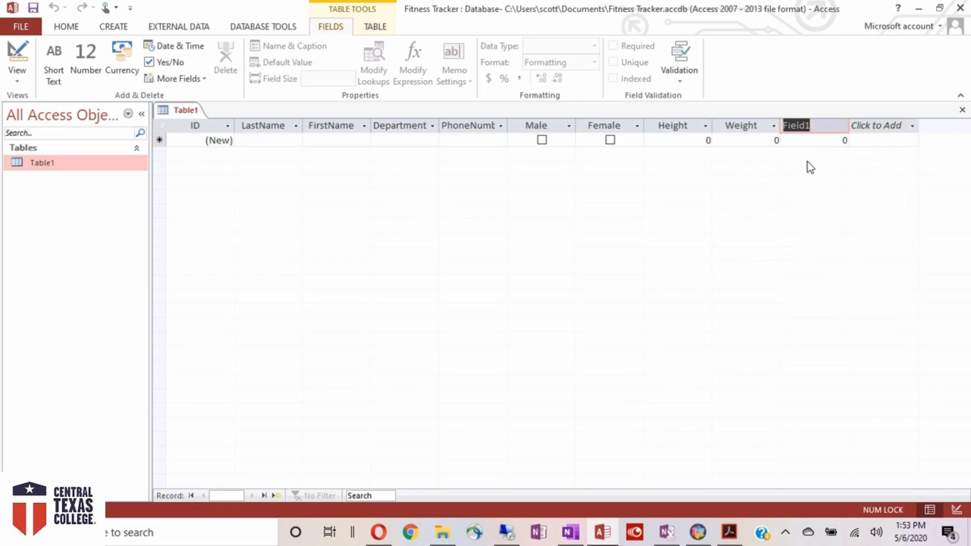
pyautogui.write('Age')
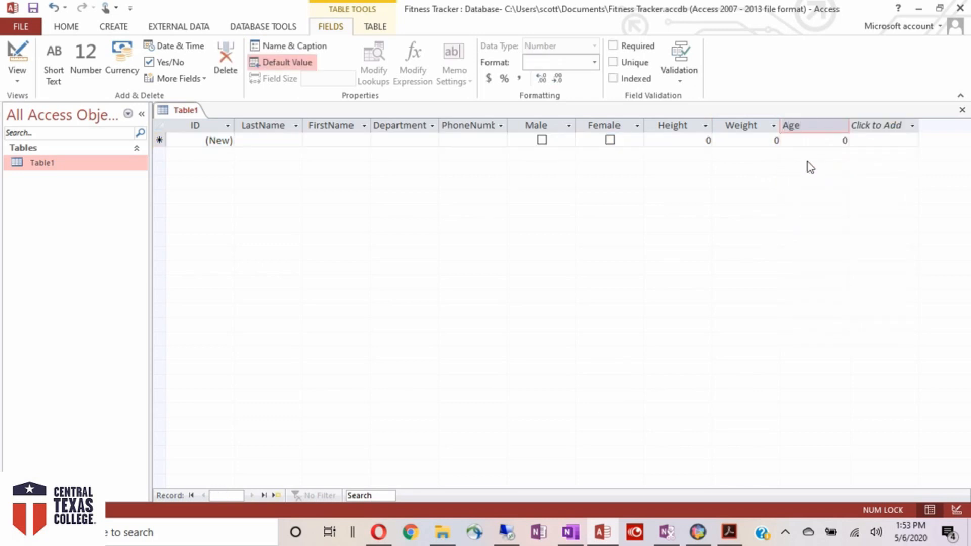
pyautogui.press('Return')
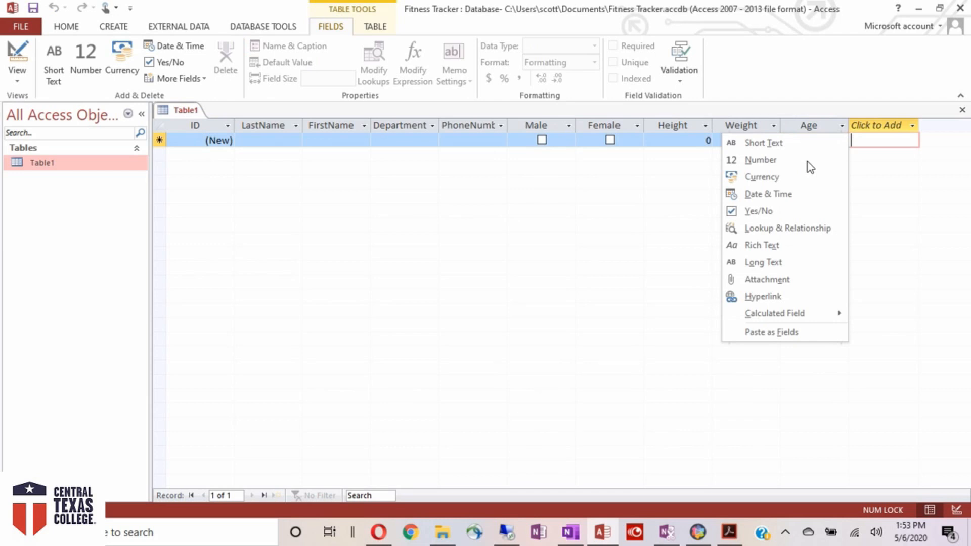
pyautogui.click(787, 196)
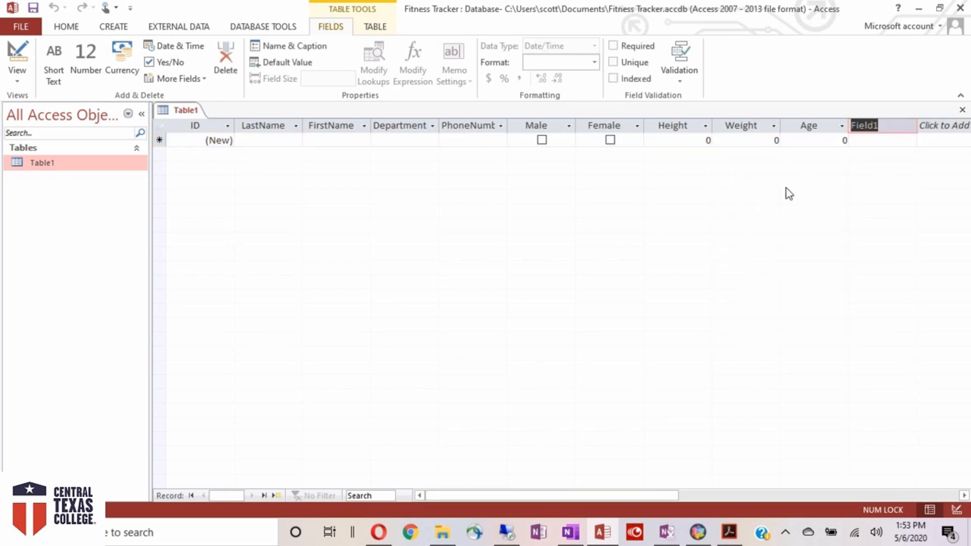
pyautogui.write('MemberD')
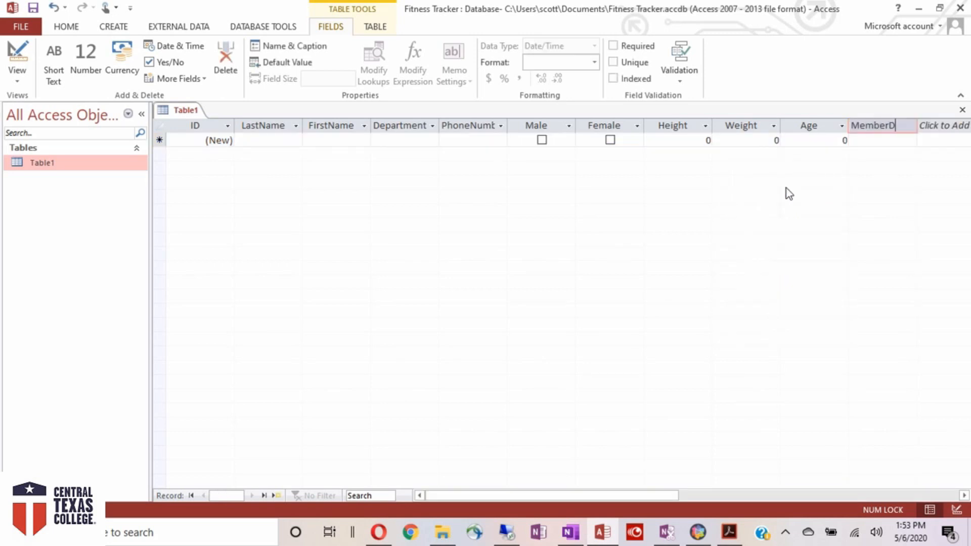
pyautogui.write('ate')
pyautogui.press('Return')
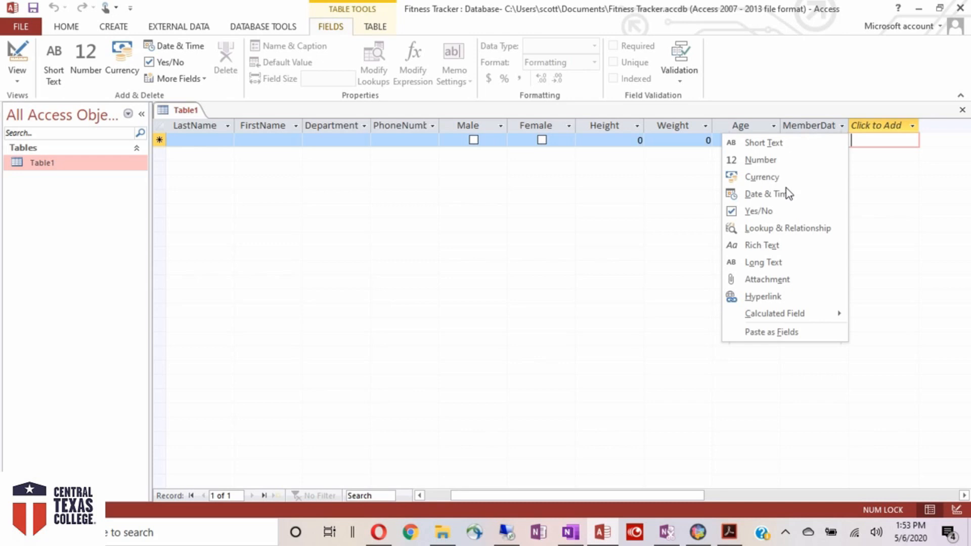
# - Add a Hyperlink field named EmailAddress and a Long Text field named Goal after the MemberDate field
pyautogui.click(760, 296)
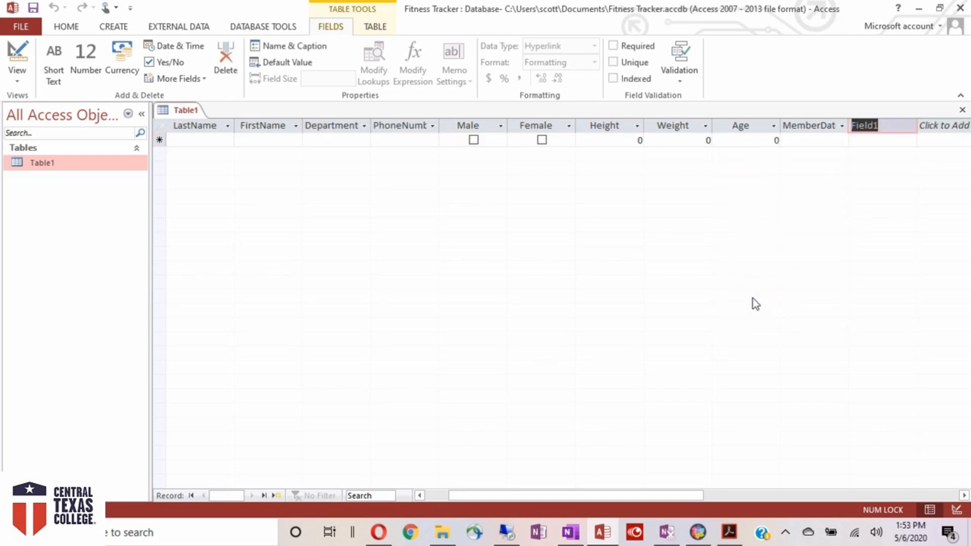
pyautogui.write('EmailAddress')
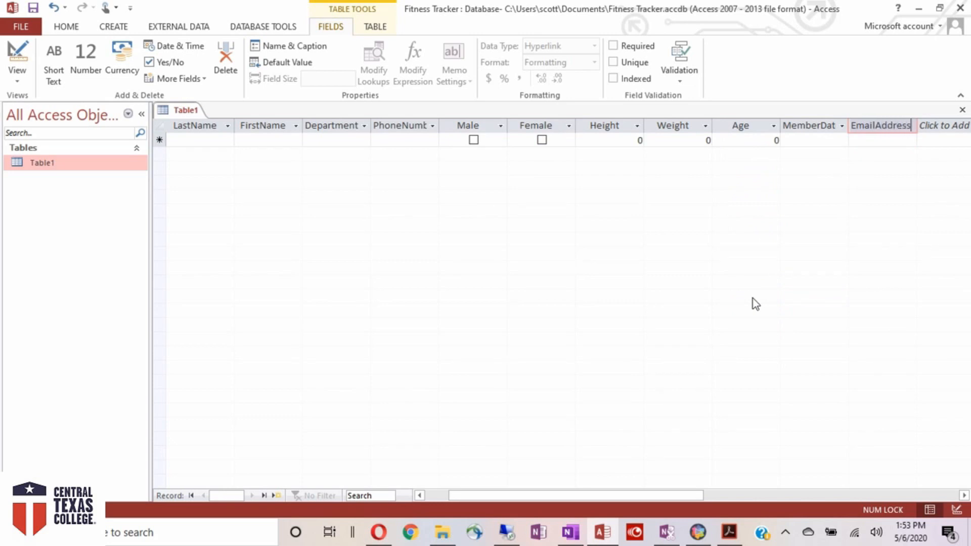
pyautogui.press('Return')
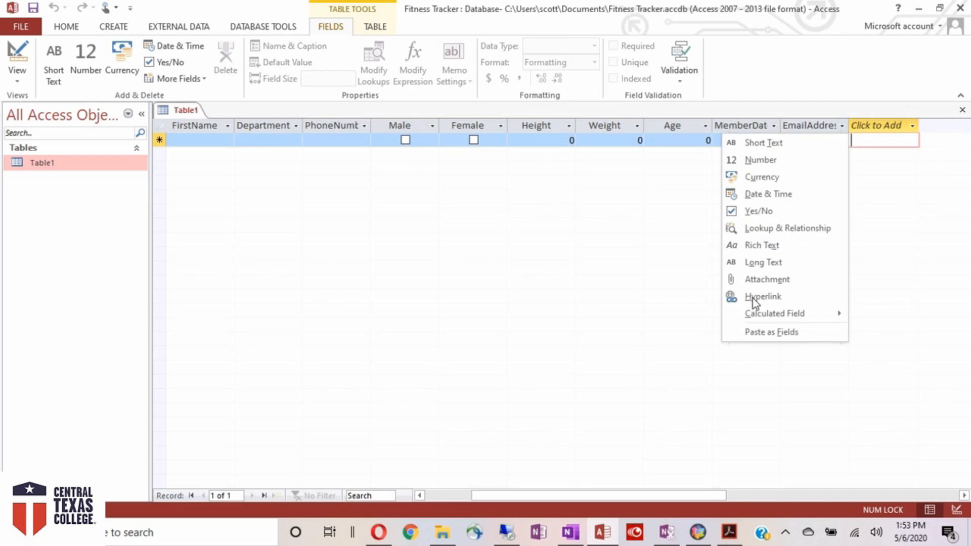
pyautogui.click(764, 263)
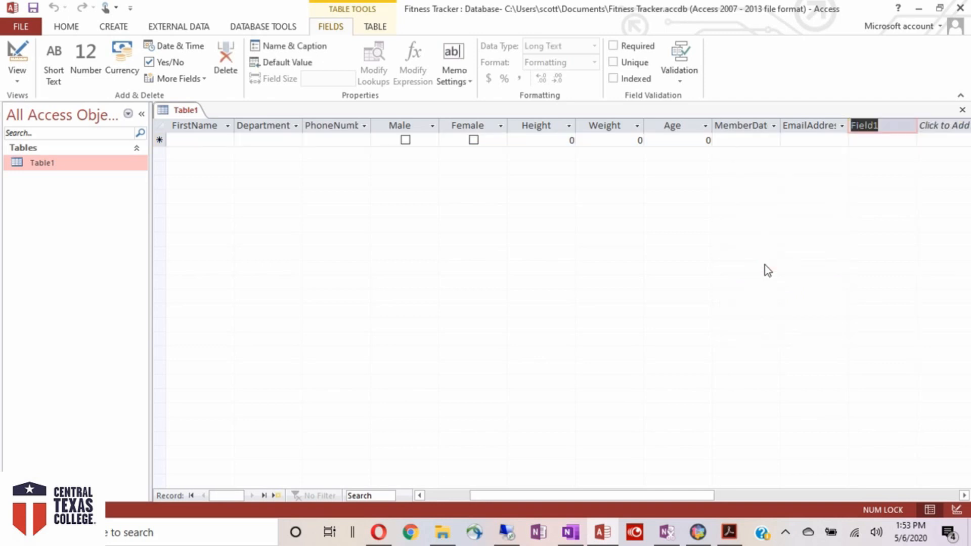
pyautogui.write('Goal')
pyautogui.press('Return')
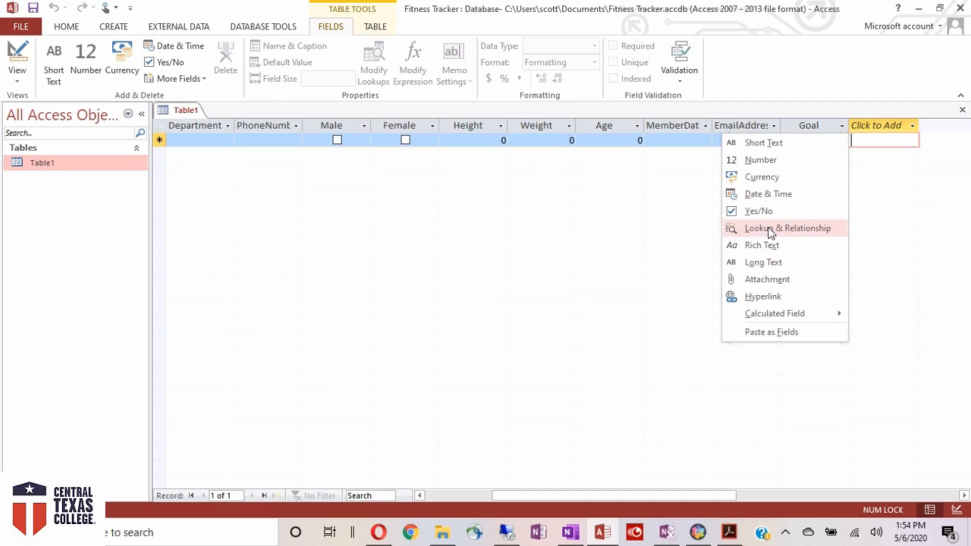
# - Add a Short Text field named ActivityLevel and a Date & Time field named TodaysDate after the Goal field
pyautogui.click(764, 143)
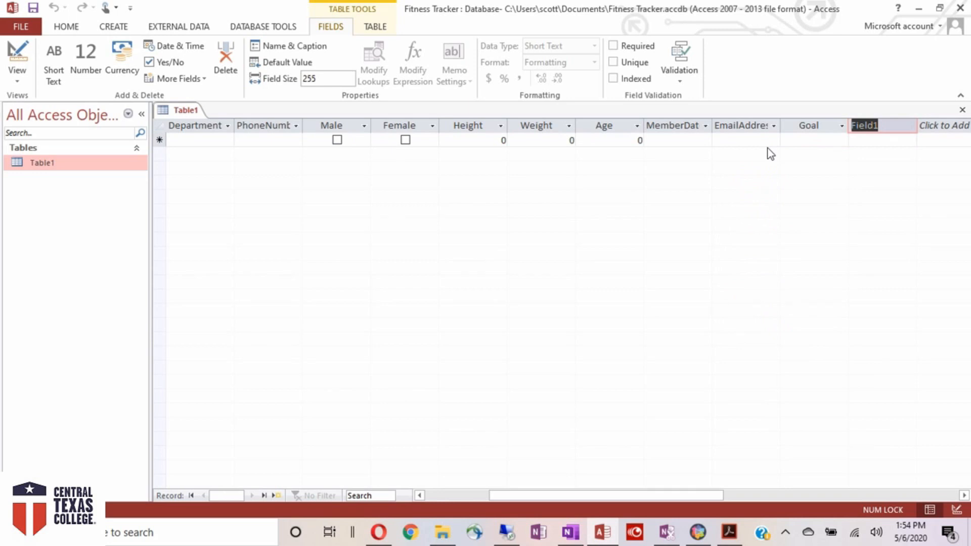
pyautogui.write('ActivityLevel')
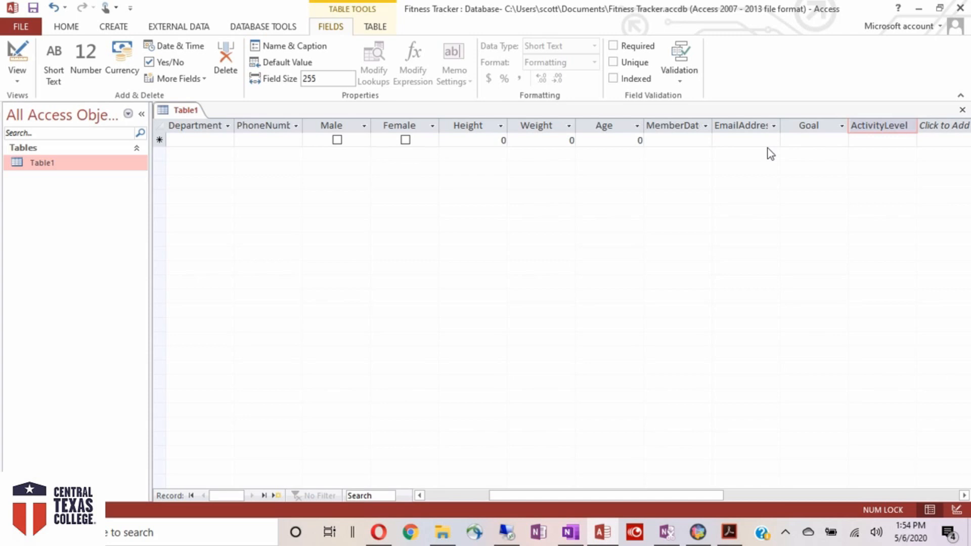
pyautogui.press('Return')
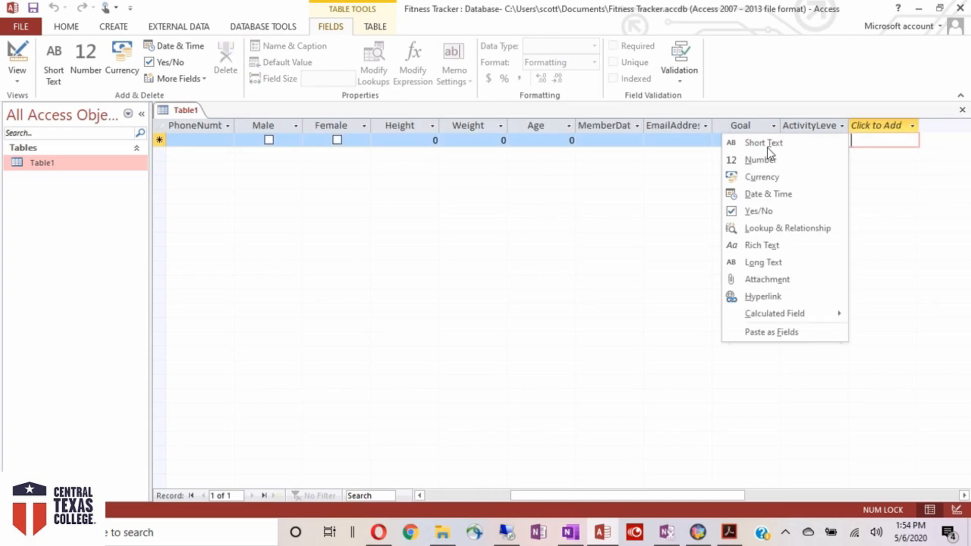
pyautogui.click(752, 196)
pyautogui.write('TodaysDate')
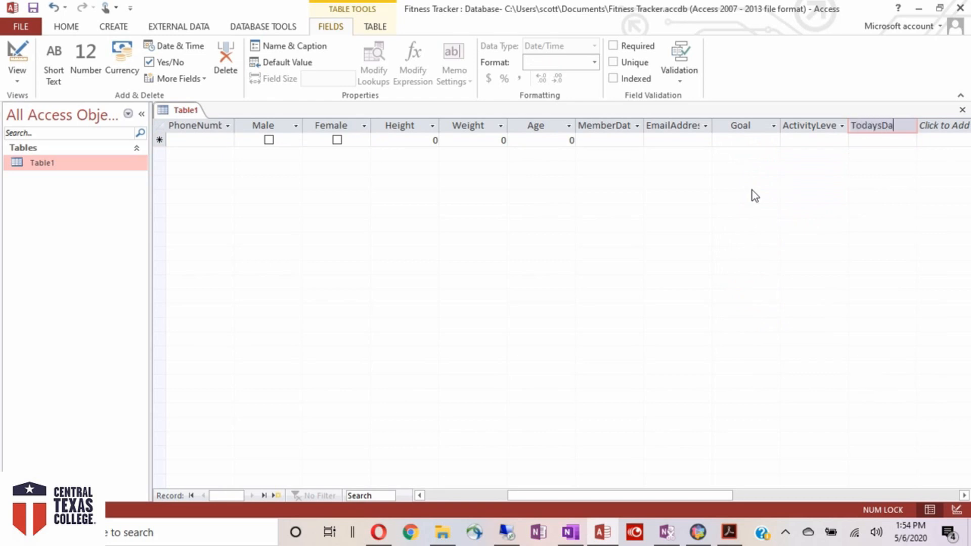